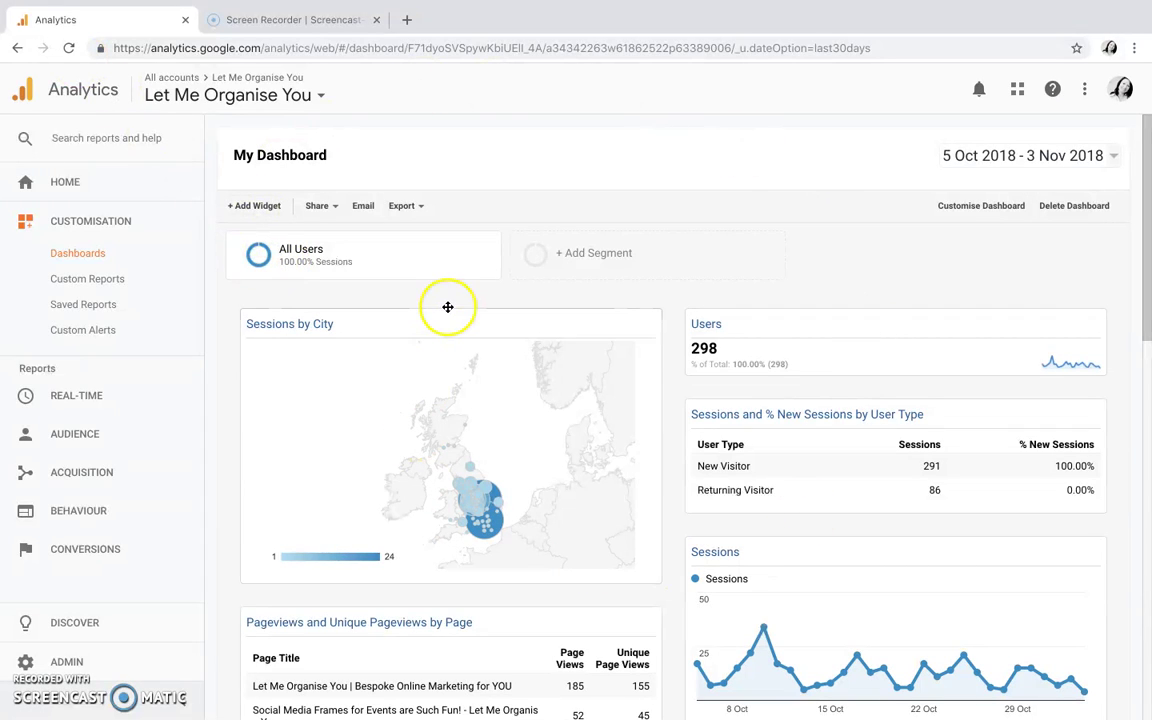
- Check the dashboard's date range selector and survey all the widgets on My Dashboard
{"action": "left_click", "coordinate": [1115, 160]}
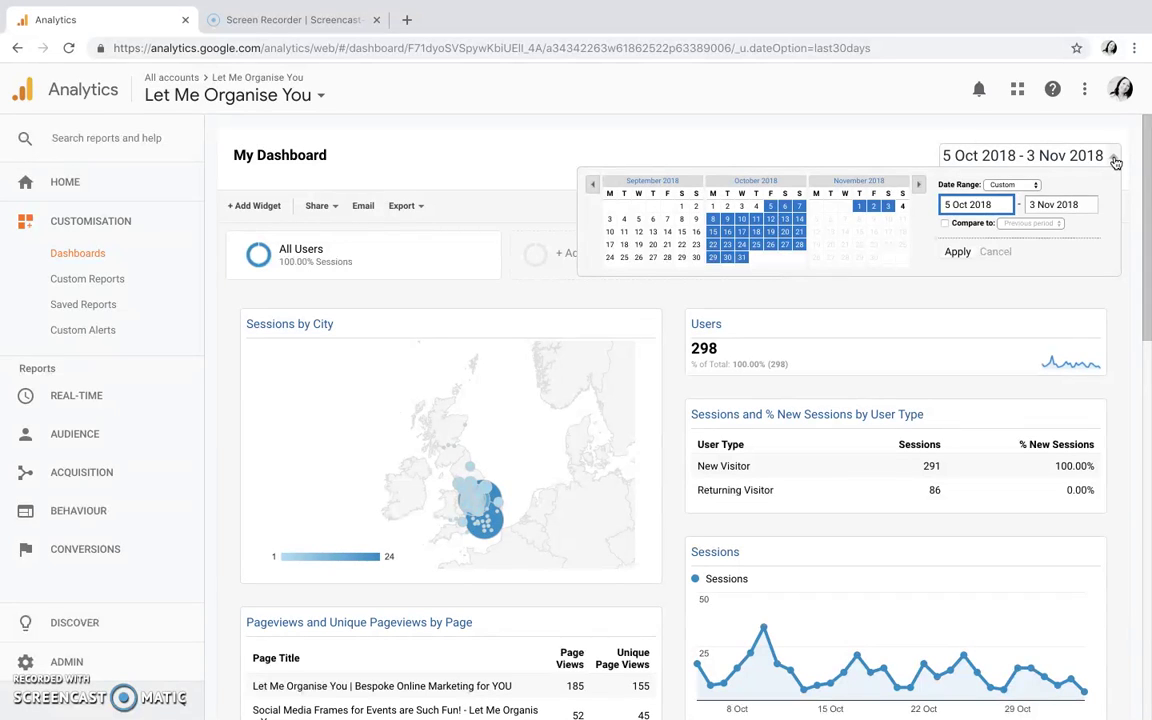
{"action": "left_click", "coordinate": [1115, 160]}
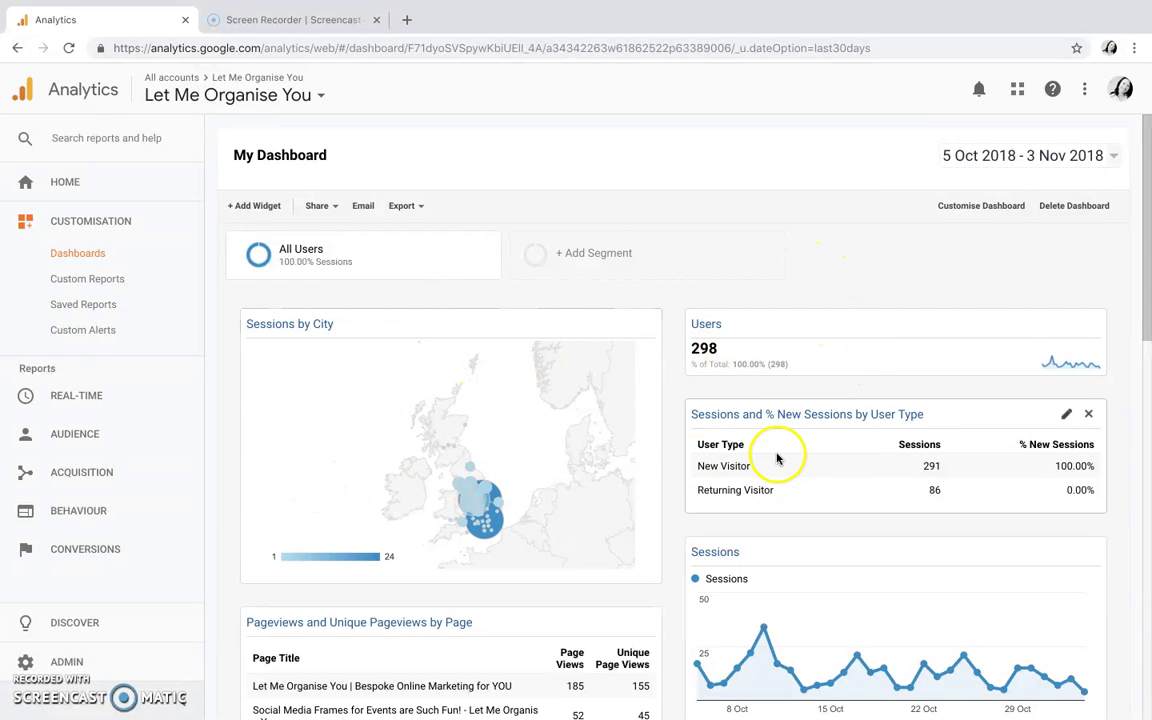
{"action": "scroll", "coordinate": [528, 362], "scroll_direction": "down", "scroll_amount": 3}
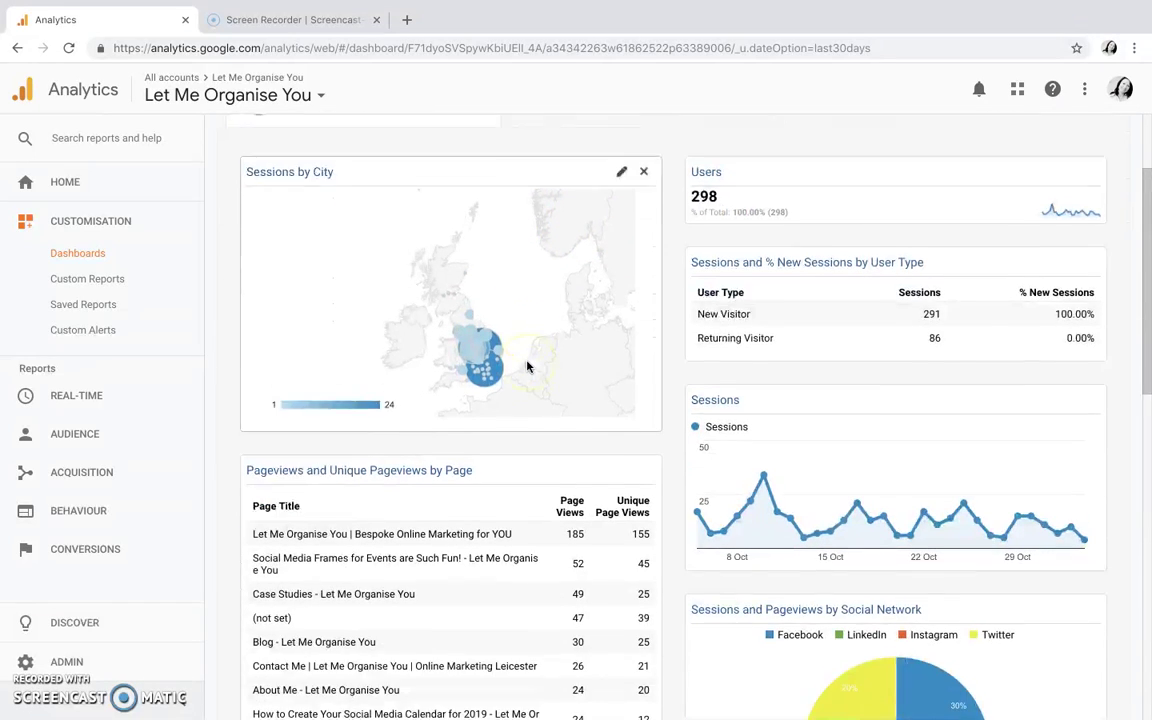
{"action": "scroll", "coordinate": [528, 367], "scroll_direction": "down", "scroll_amount": 5}
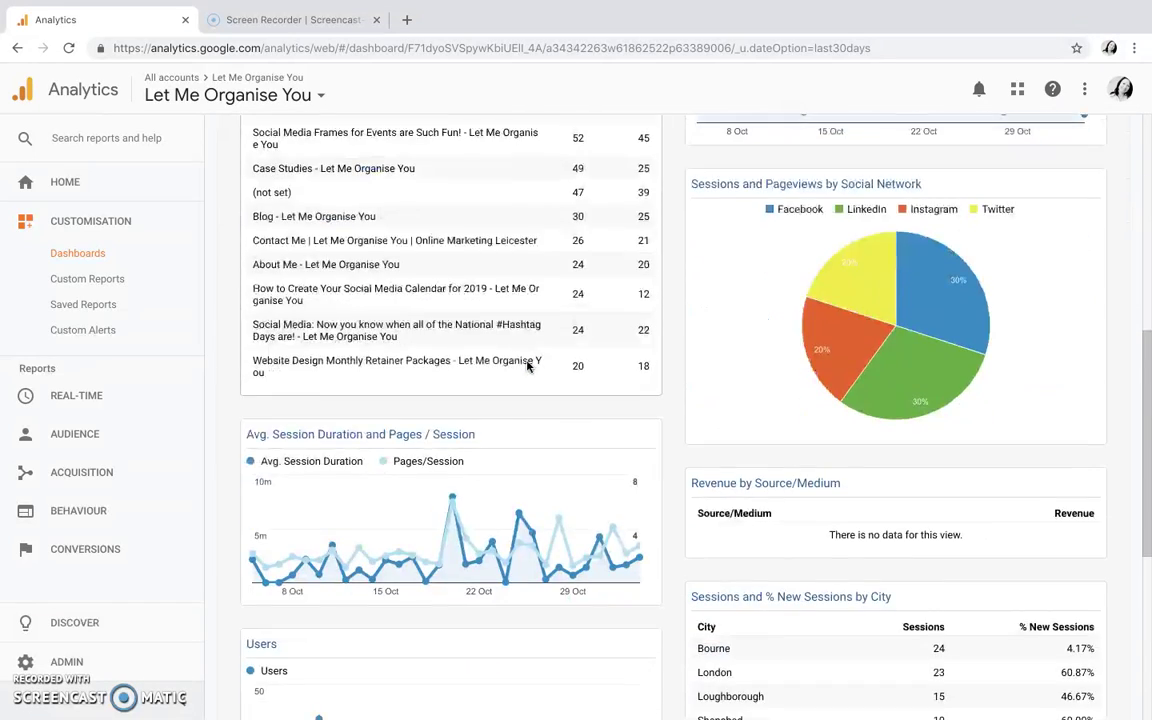
{"action": "scroll", "coordinate": [528, 367], "scroll_direction": "down", "scroll_amount": 5}
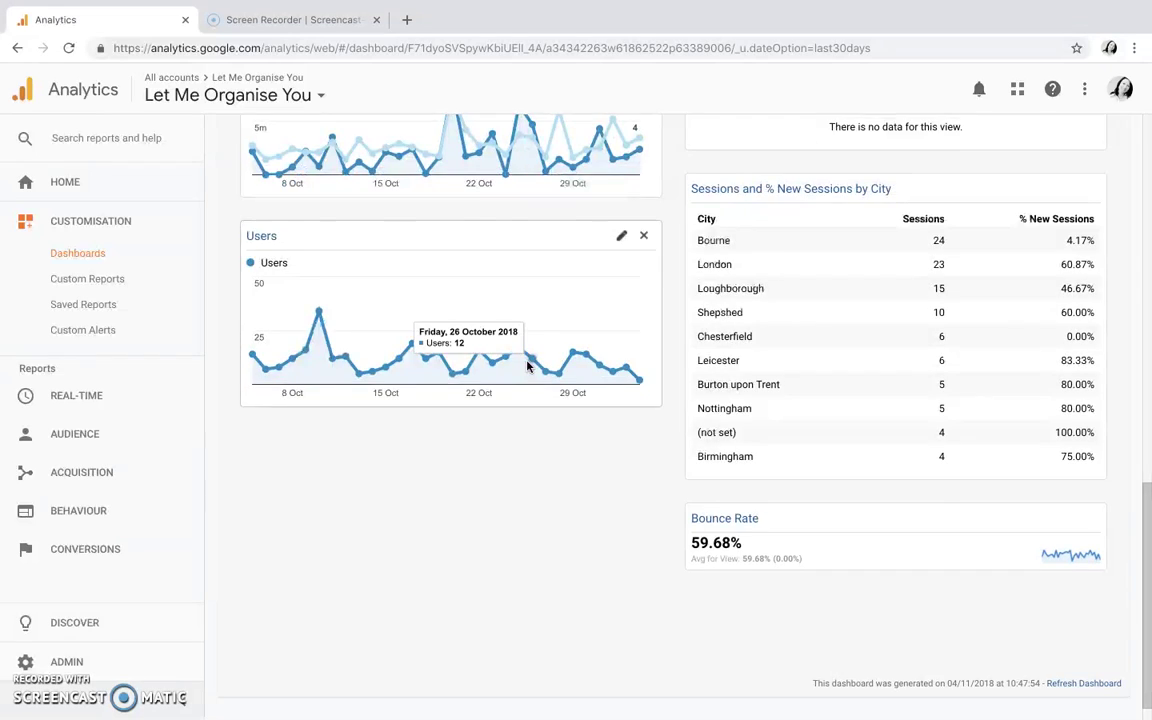
{"action": "scroll", "coordinate": [528, 367], "scroll_direction": "up", "scroll_amount": 20}
- Examine the Sessions by City map on the dashboard
{"action": "left_click_drag", "start_coordinate": [560, 352], "coordinate": [568, 316]}
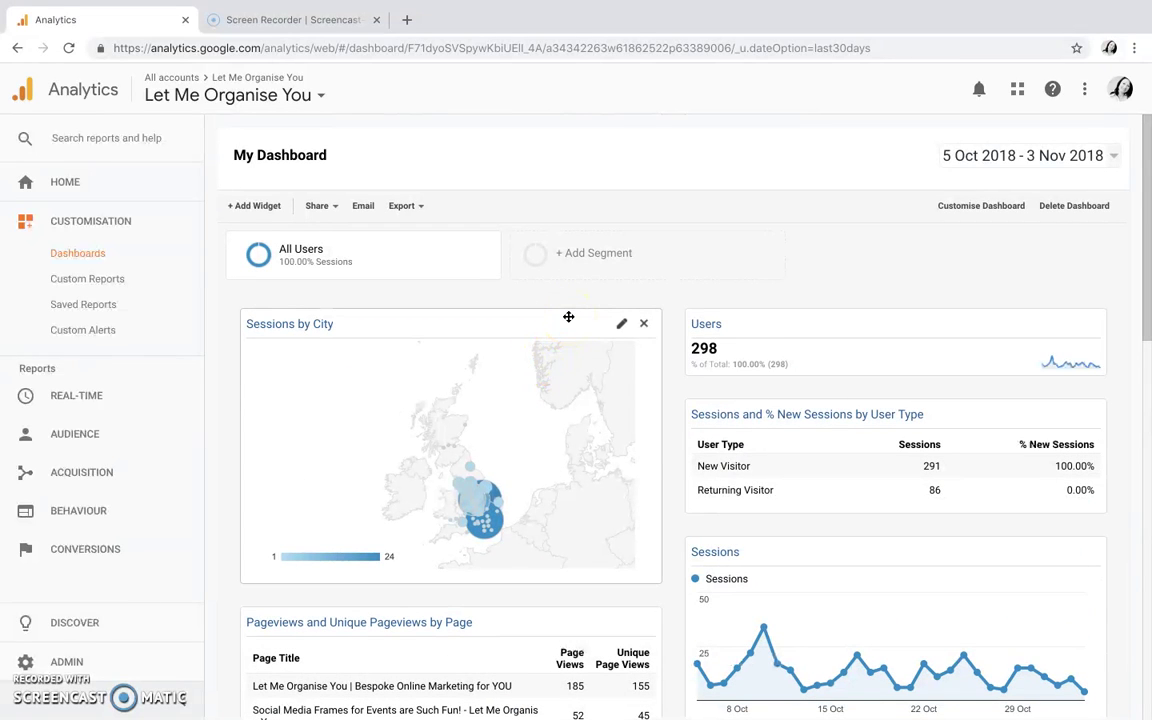
{"action": "left_click_drag", "start_coordinate": [568, 316], "coordinate": [352, 449]}
{"action": "mouse_move", "coordinate": [491, 514]}
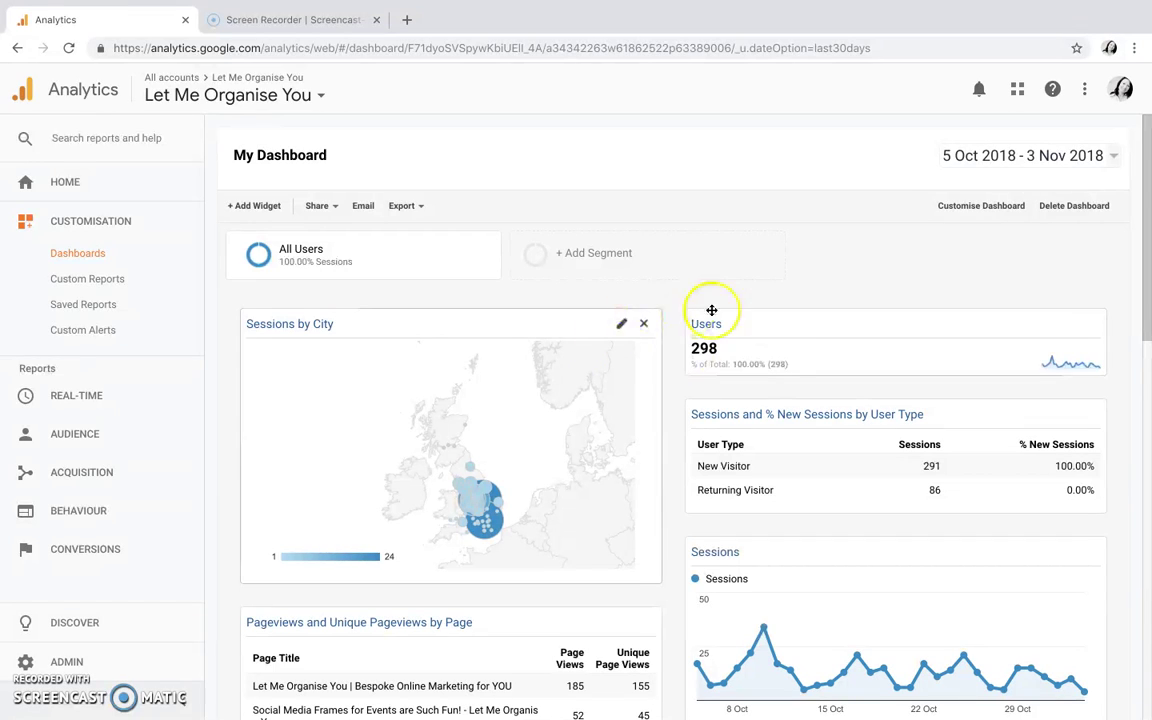
- Read the Users total, the new versus returning visitor sessions, and the Sessions chart
{"action": "left_click_drag", "start_coordinate": [692, 347], "coordinate": [718, 348]}
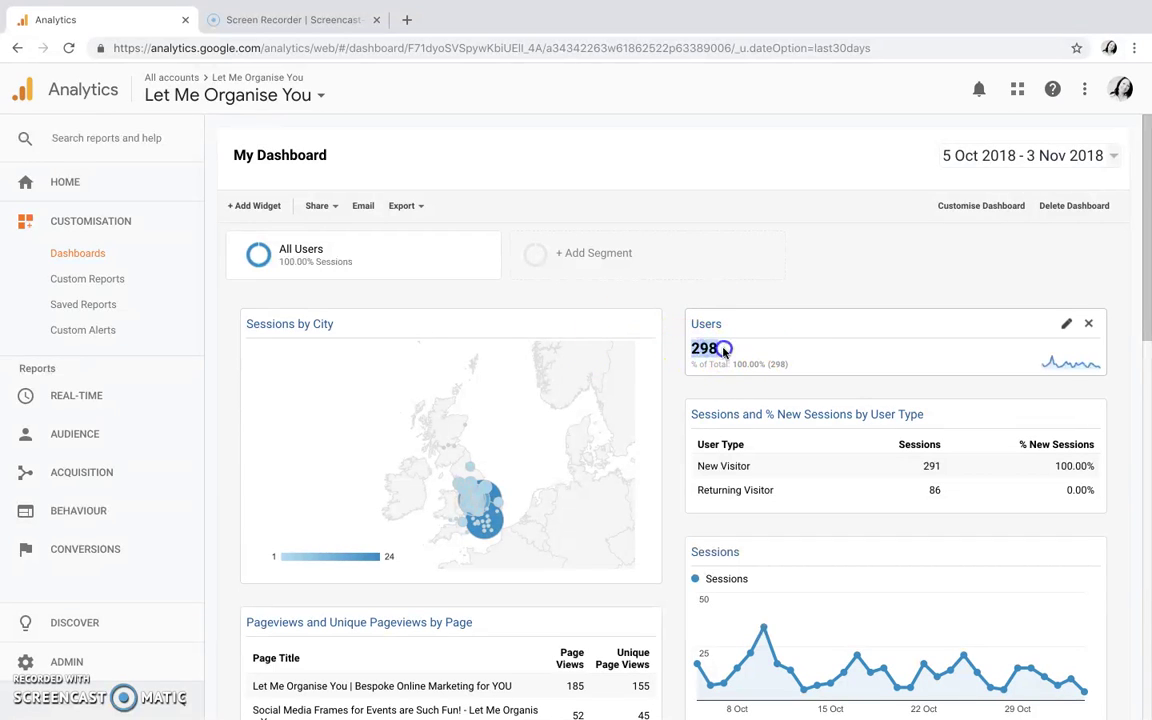
{"action": "left_click", "coordinate": [724, 380]}
{"action": "scroll", "coordinate": [740, 385], "scroll_direction": "down", "scroll_amount": 1}
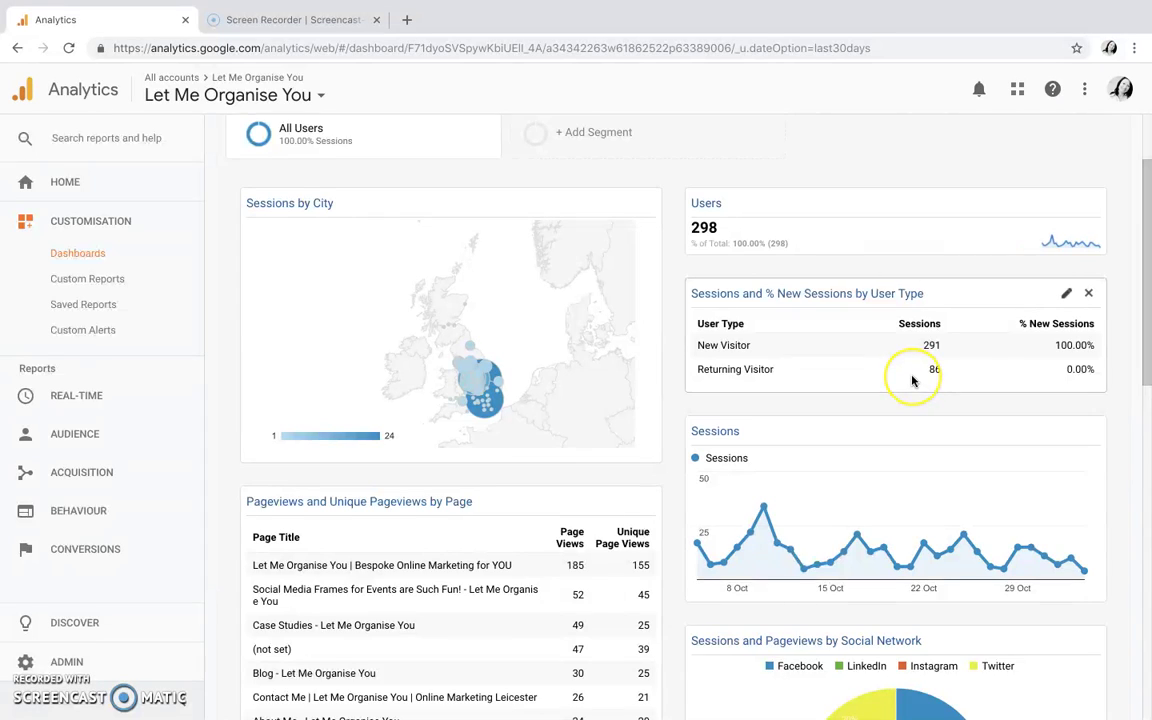
{"action": "scroll", "coordinate": [912, 380], "scroll_direction": "down", "scroll_amount": 1}
{"action": "mouse_move", "coordinate": [762, 413]}
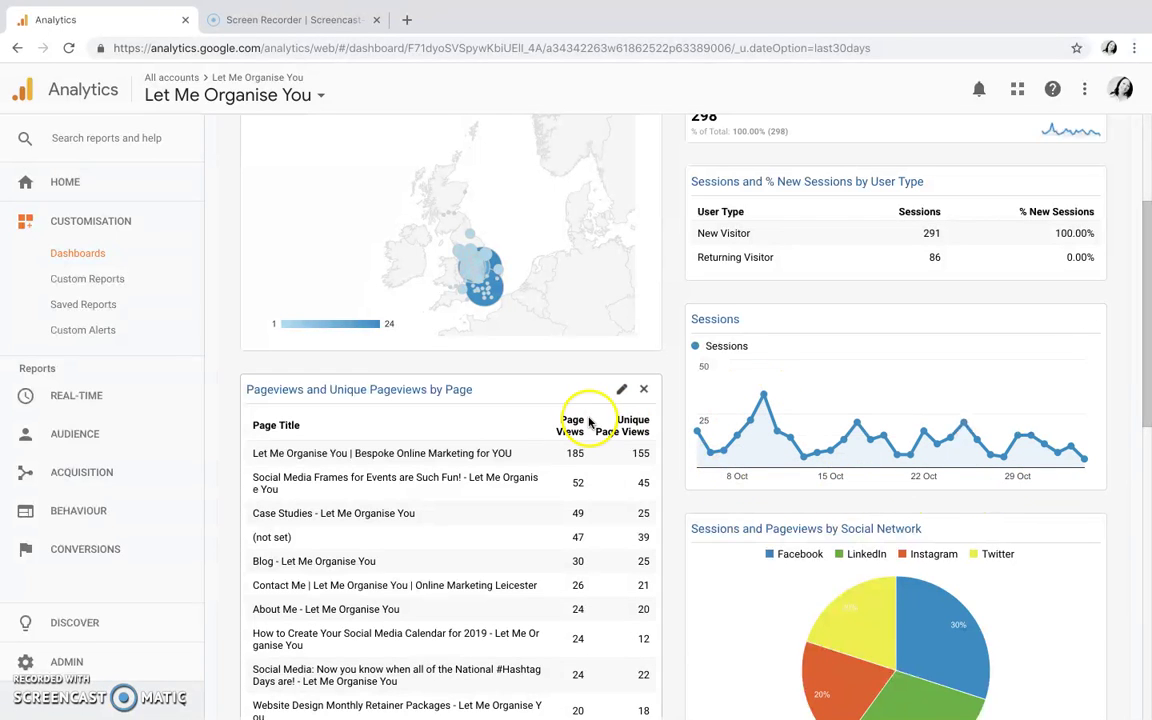
- Examine the Pageviews and Unique Pageviews by Page table, focusing on the "How to Create Your Social Media Calendar for 2019" row
{"action": "scroll", "coordinate": [566, 425], "scroll_direction": "down", "scroll_amount": 3}
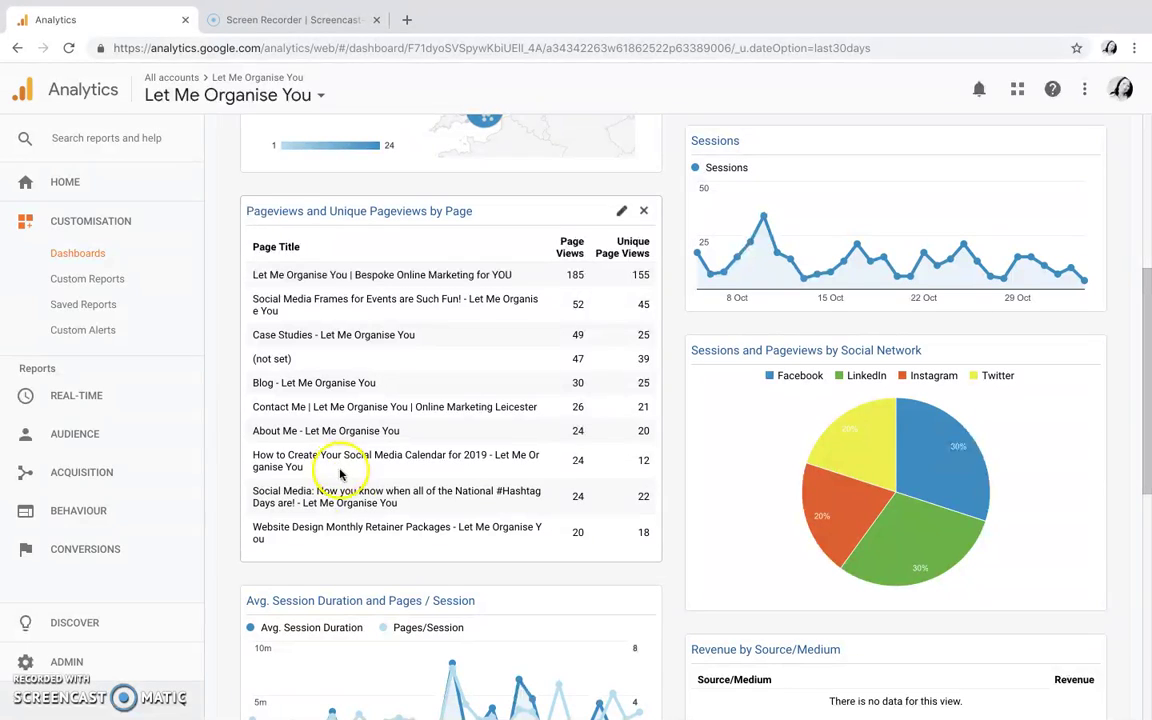
{"action": "left_click_drag", "start_coordinate": [307, 470], "coordinate": [257, 458]}
{"action": "left_click", "coordinate": [371, 455]}
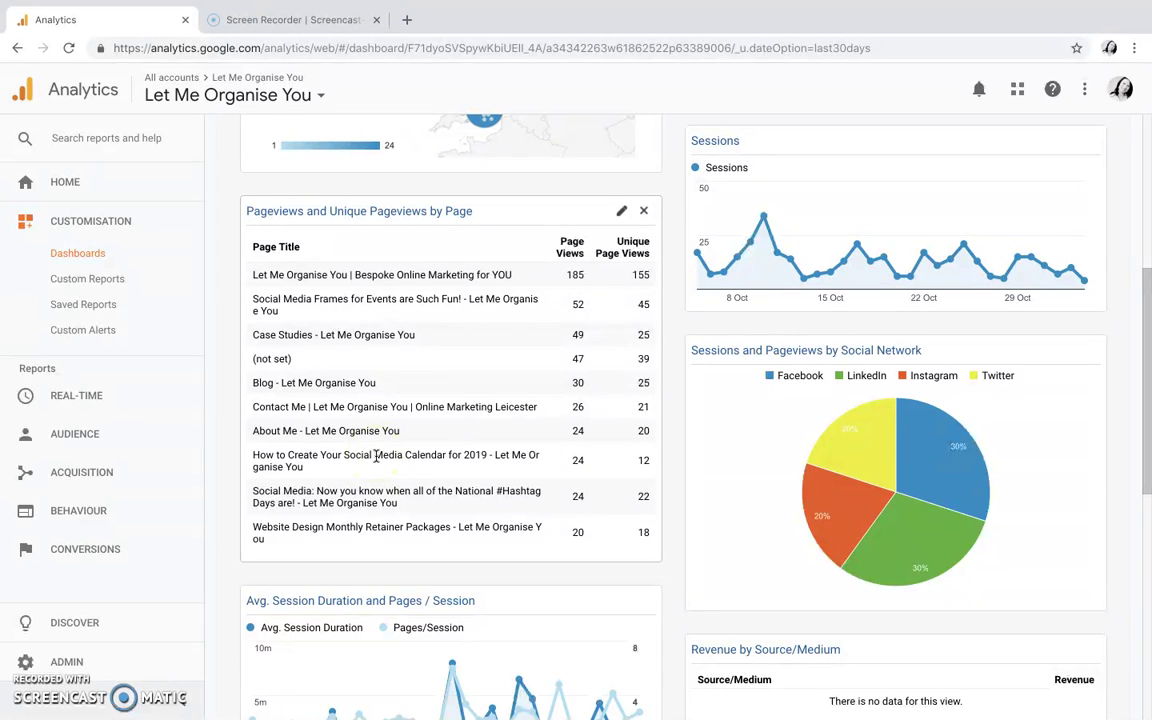
{"action": "left_click", "coordinate": [508, 468]}
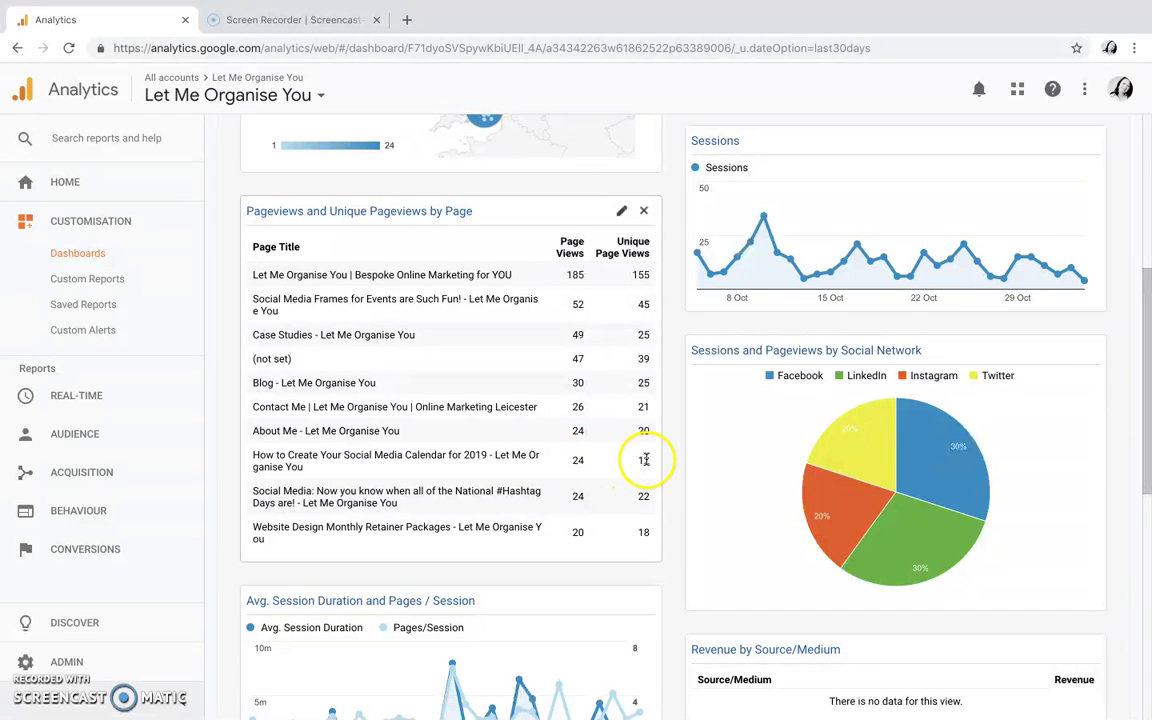
- Examine the Sessions and Pageviews by Social Network pie chart and its legend
{"action": "scroll", "coordinate": [660, 460], "scroll_direction": "down", "scroll_amount": 1}
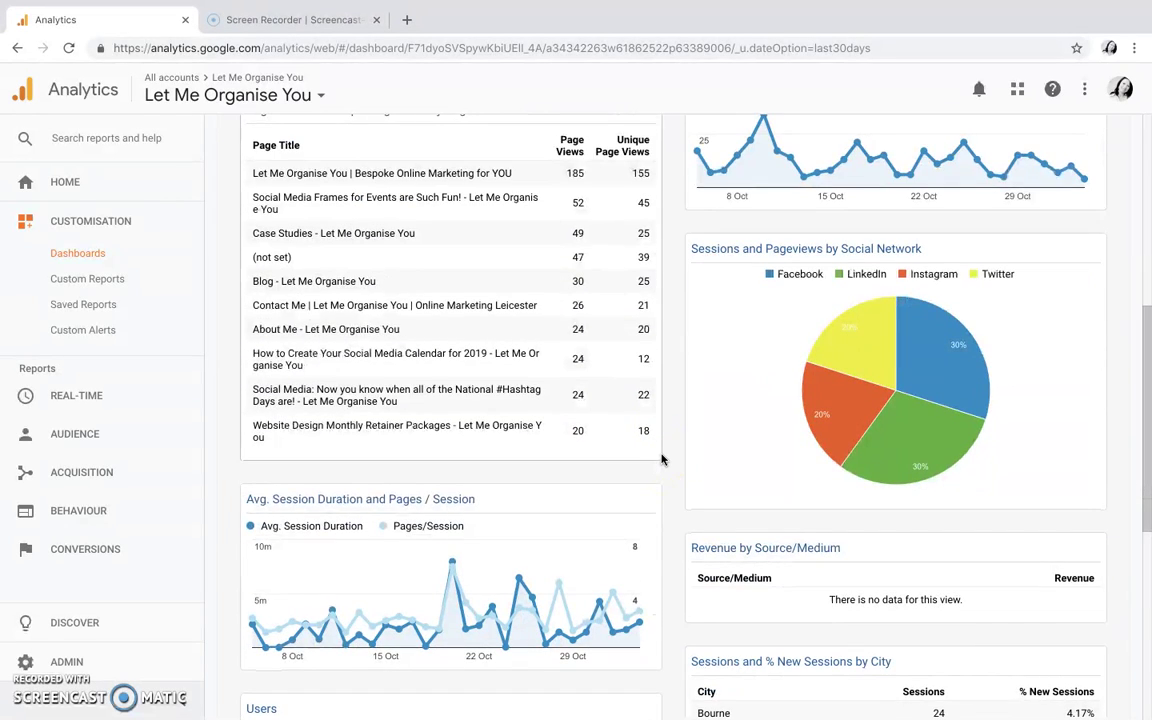
{"action": "scroll", "coordinate": [660, 458], "scroll_direction": "down", "scroll_amount": 1}
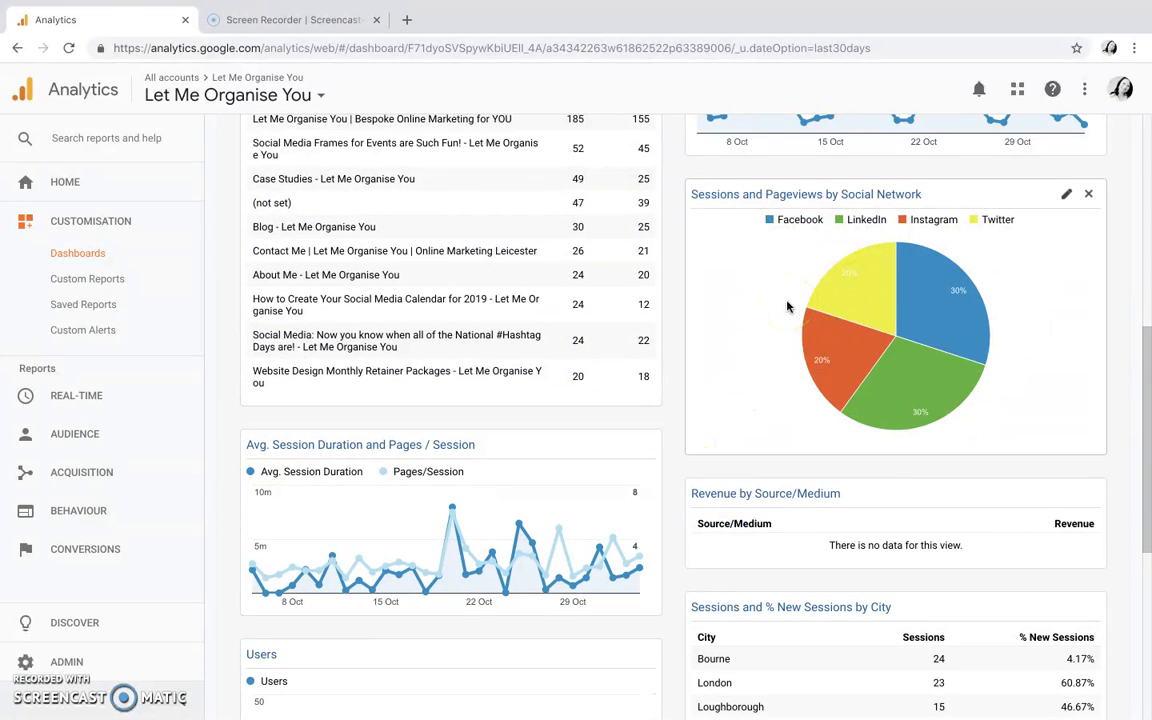
{"action": "mouse_move", "coordinate": [900, 315]}
{"action": "left_click", "coordinate": [977, 247]}
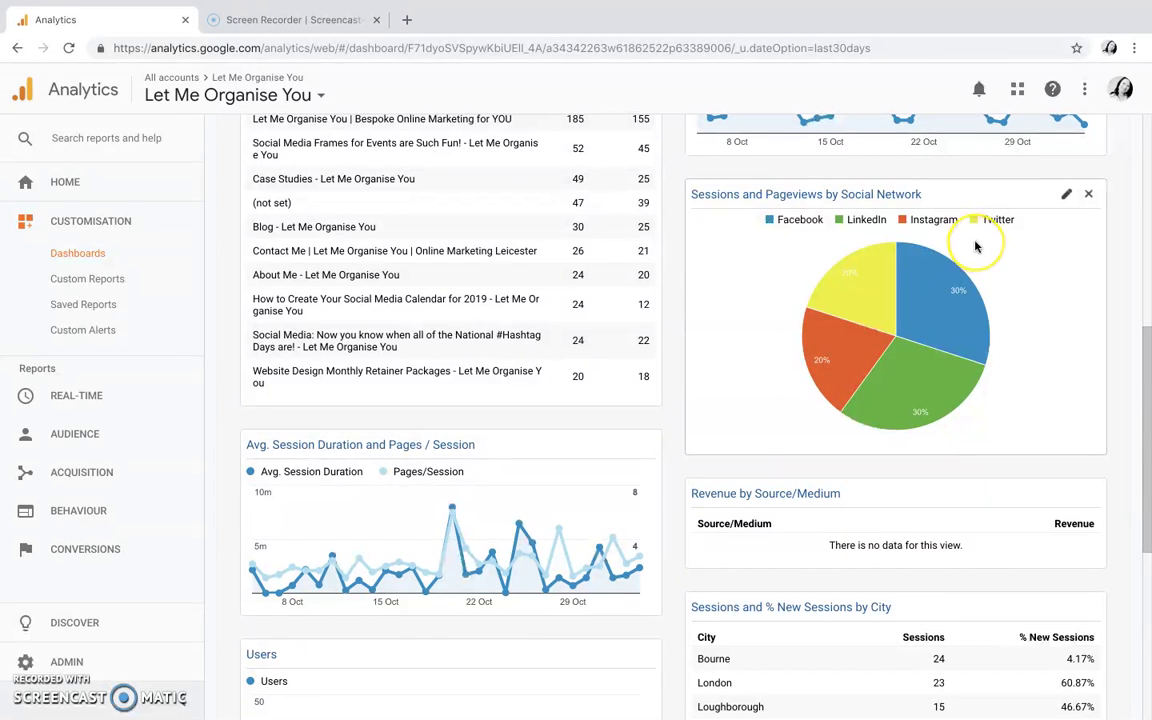
{"action": "scroll", "coordinate": [1011, 310], "scroll_direction": "down", "scroll_amount": 1}
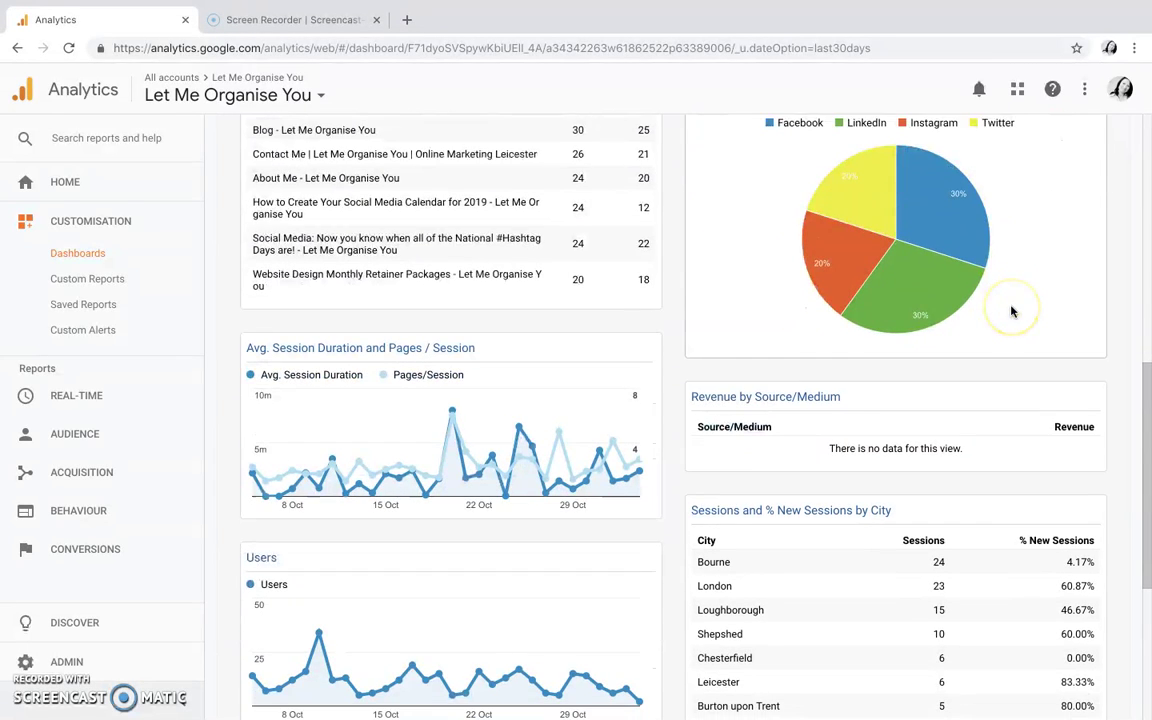
- Examine the Revenue by Source/Medium widget and locate the daily Users chart
{"action": "scroll", "coordinate": [702, 319], "scroll_direction": "down", "scroll_amount": 1}
{"action": "mouse_move", "coordinate": [725, 265]}
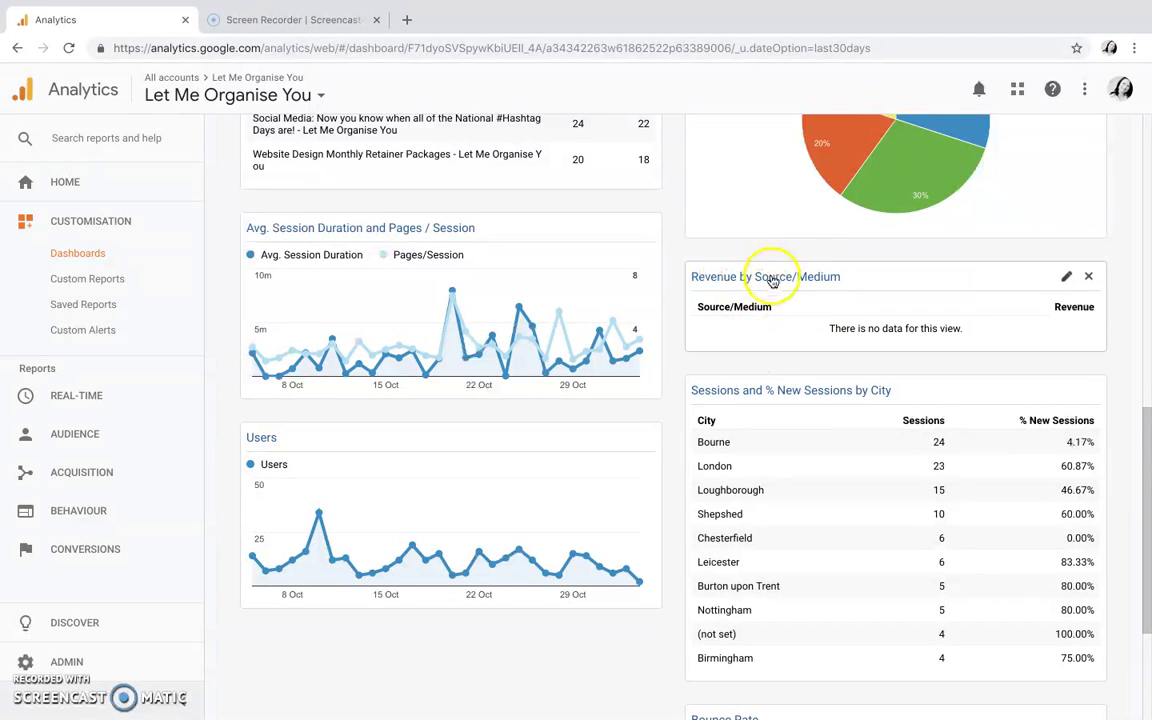
{"action": "scroll", "coordinate": [595, 329], "scroll_direction": "down", "scroll_amount": 1}
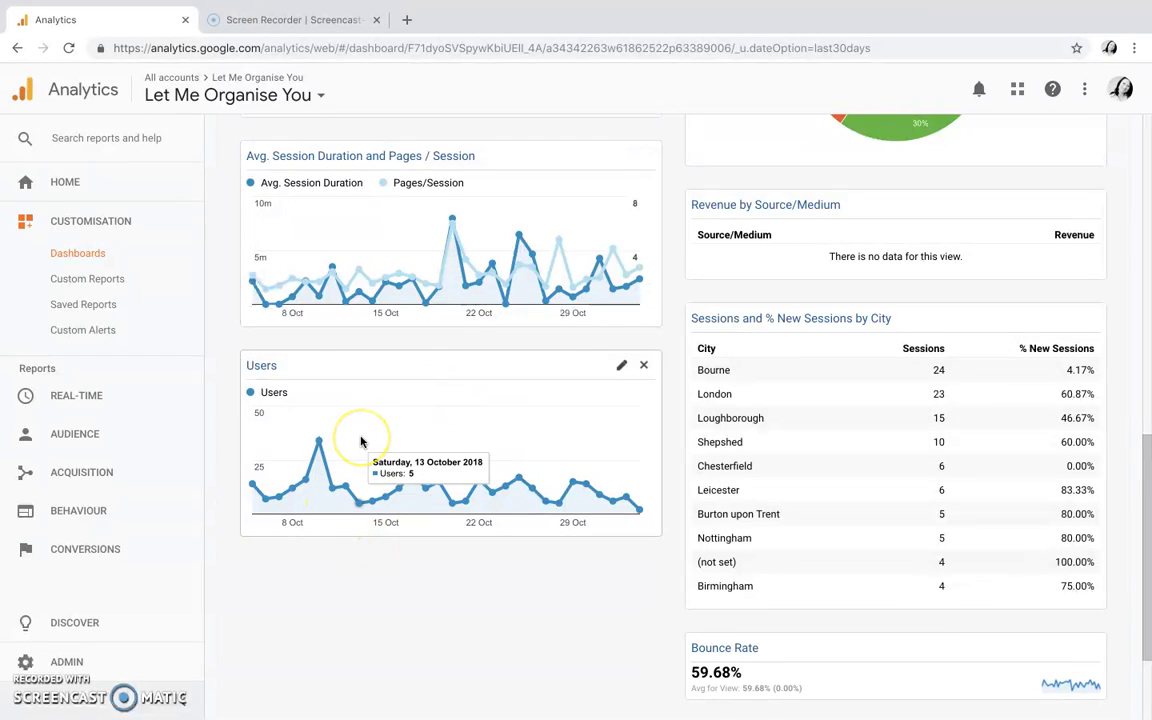
- Inspect the 10 October 2018 point on the Users chart and compare the chart with the dashboard's other widgets
{"action": "scroll", "coordinate": [361, 441], "scroll_direction": "up", "scroll_amount": 10}
{"action": "scroll", "coordinate": [511, 401], "scroll_direction": "down", "scroll_amount": 1}
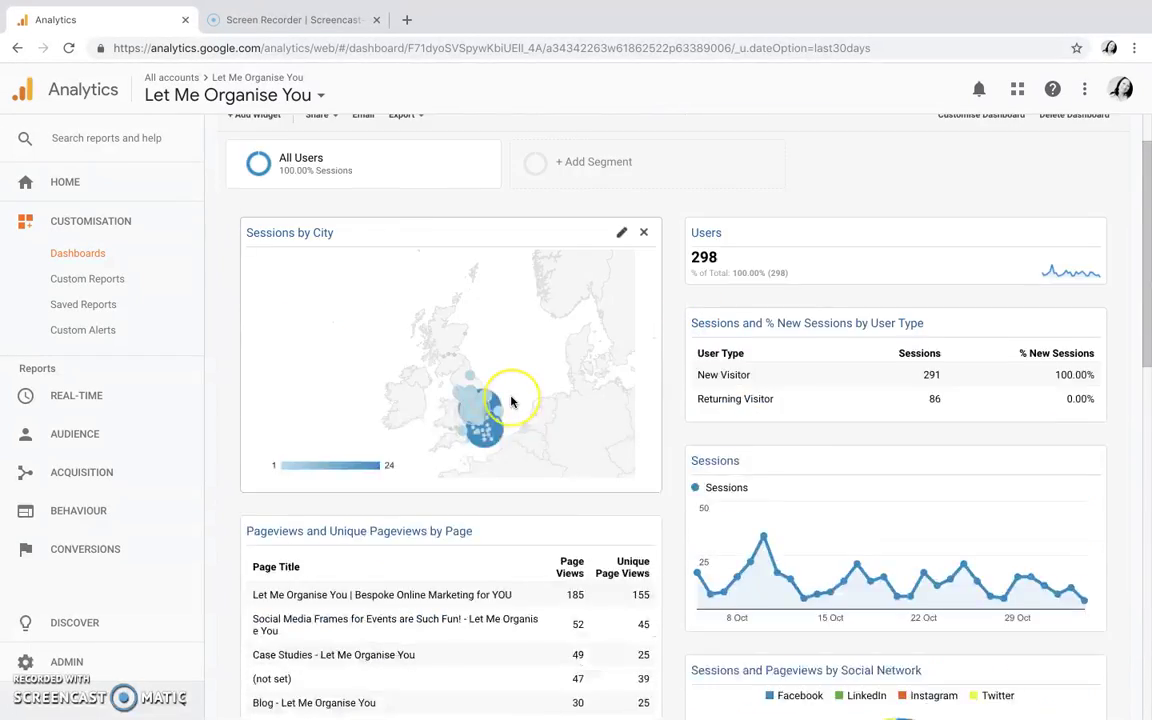
{"action": "scroll", "coordinate": [511, 401], "scroll_direction": "down", "scroll_amount": 10}
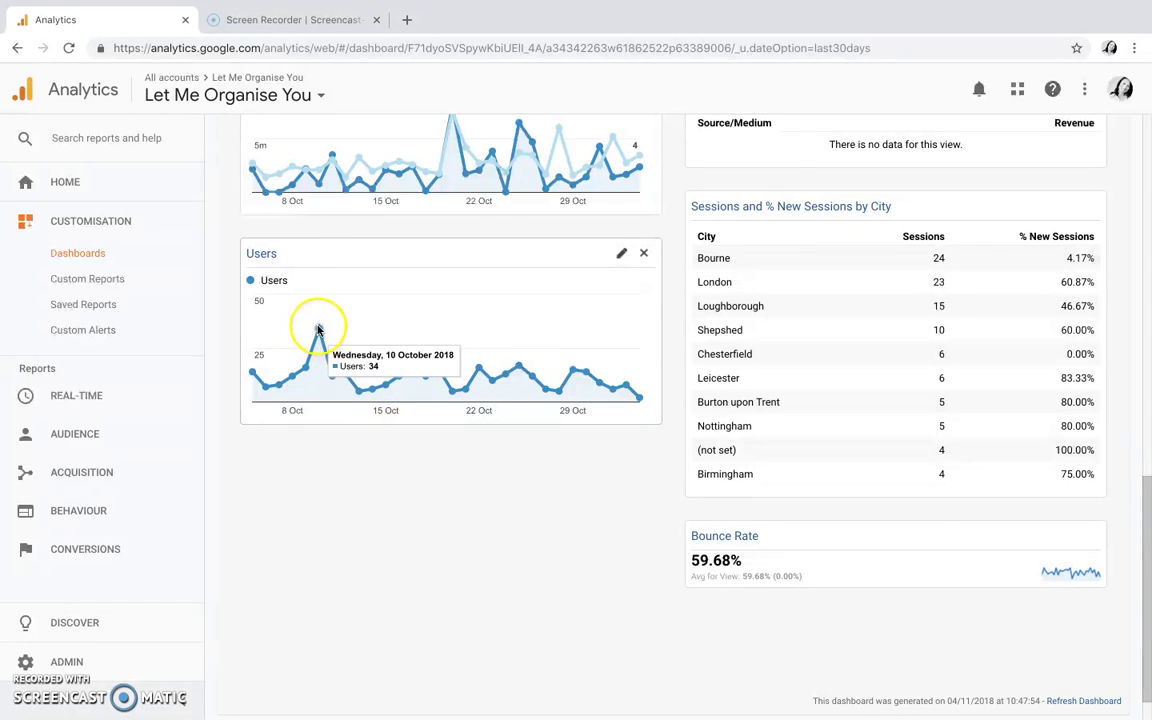
{"action": "scroll", "coordinate": [318, 330], "scroll_direction": "up", "scroll_amount": 6}
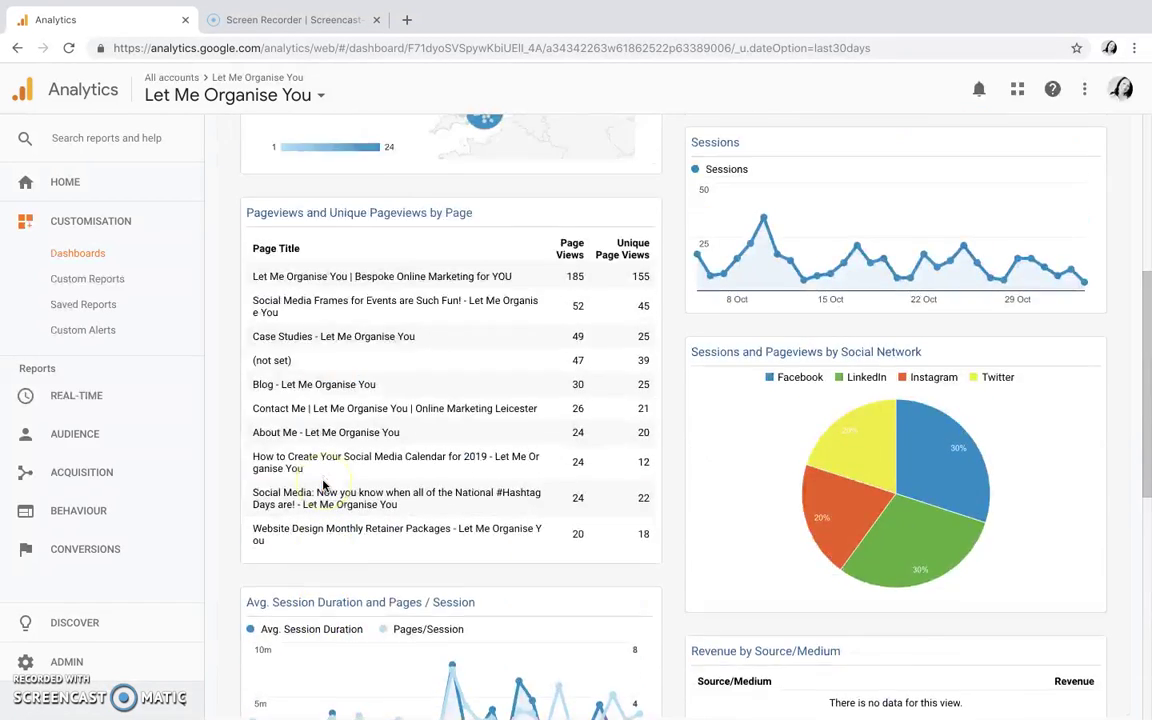
{"action": "scroll", "coordinate": [322, 486], "scroll_direction": "up", "scroll_amount": 2}
{"action": "scroll", "coordinate": [435, 530], "scroll_direction": "down", "scroll_amount": 7}
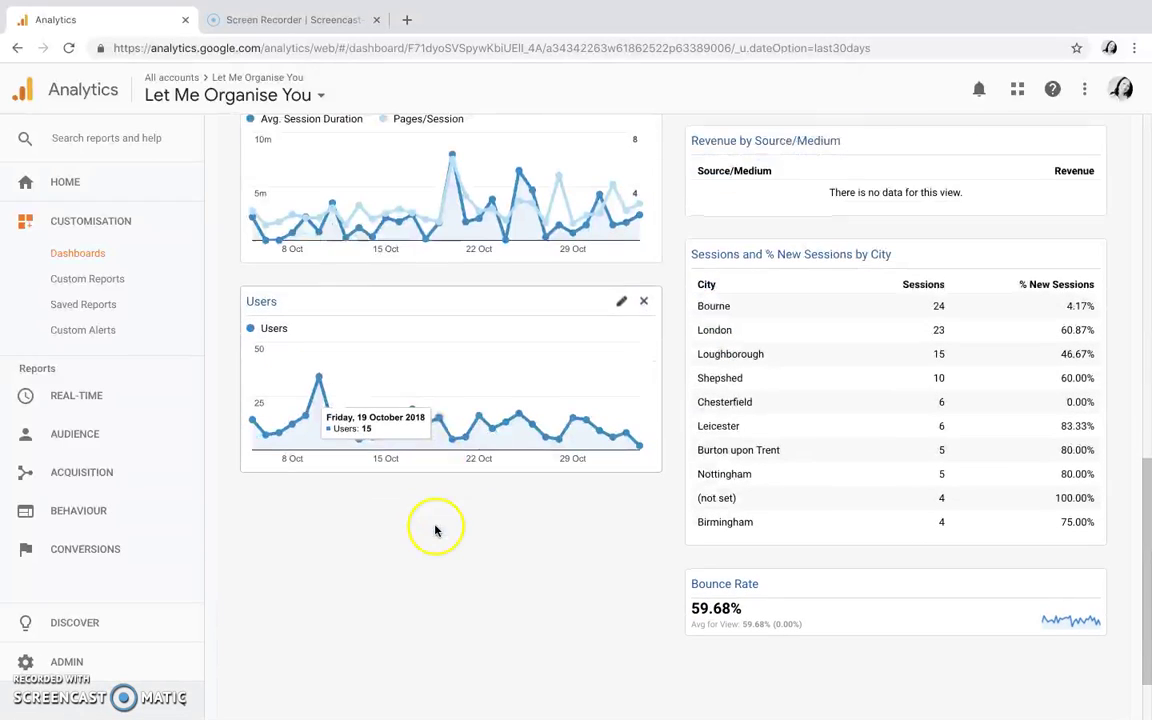
- Review the Sessions and % New Sessions by City table and the Bounce Rate widget, returning to the dashboard's beginning
{"action": "scroll", "coordinate": [506, 513], "scroll_direction": "down", "scroll_amount": 2}
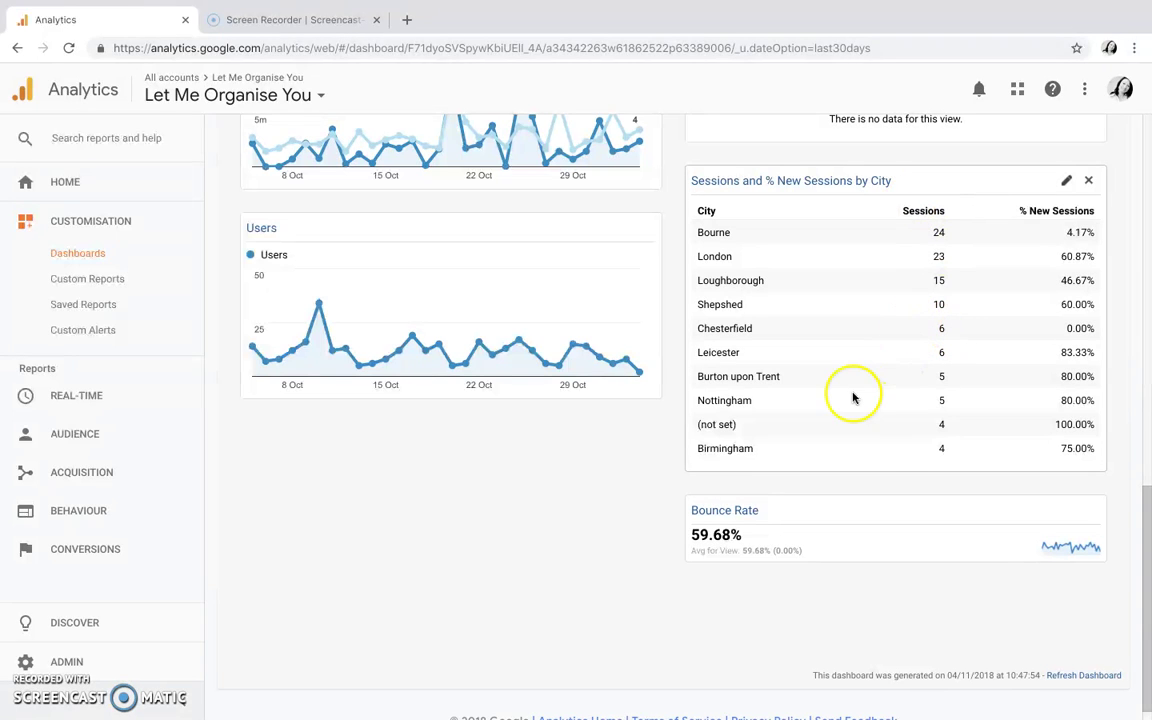
{"action": "scroll", "coordinate": [600, 508], "scroll_direction": "down", "scroll_amount": 1}
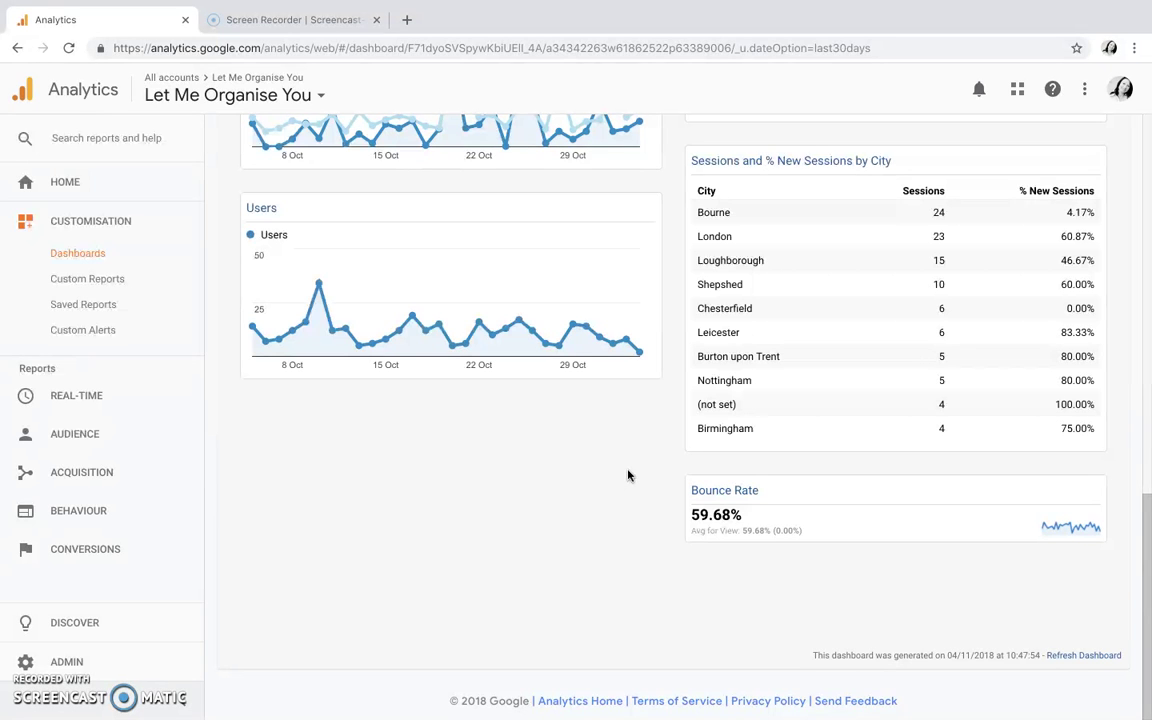
{"action": "scroll", "coordinate": [628, 475], "scroll_direction": "up", "scroll_amount": 7}
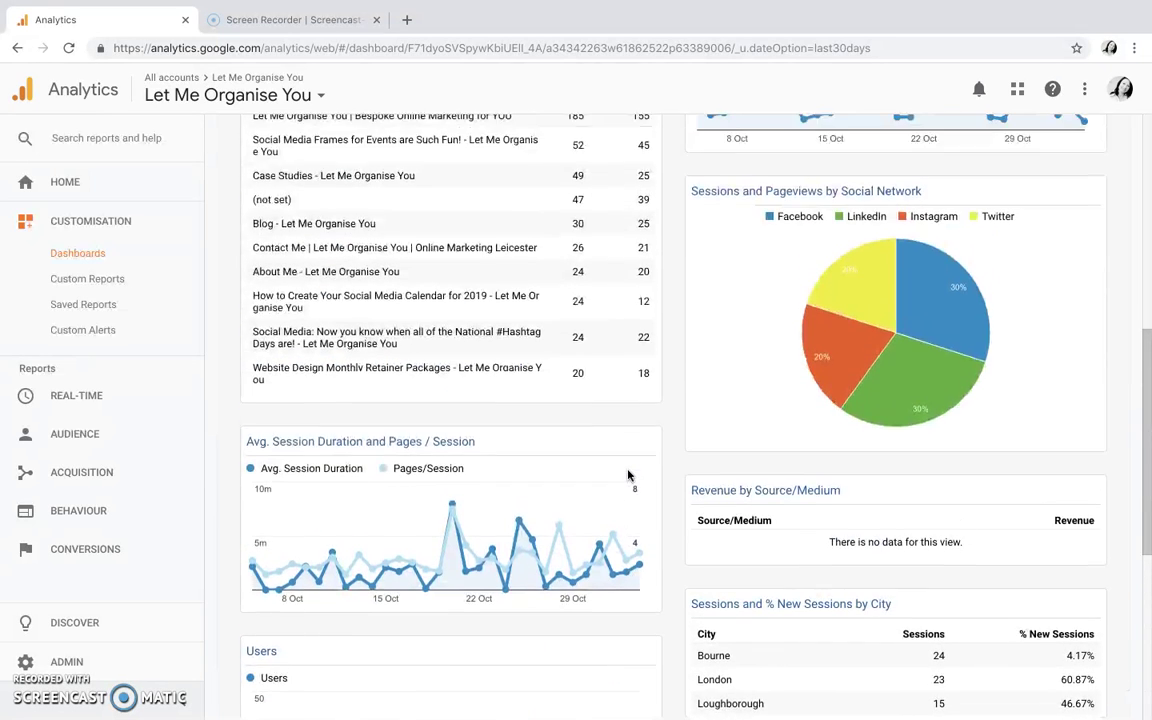
{"action": "scroll", "coordinate": [628, 475], "scroll_direction": "up", "scroll_amount": 3}
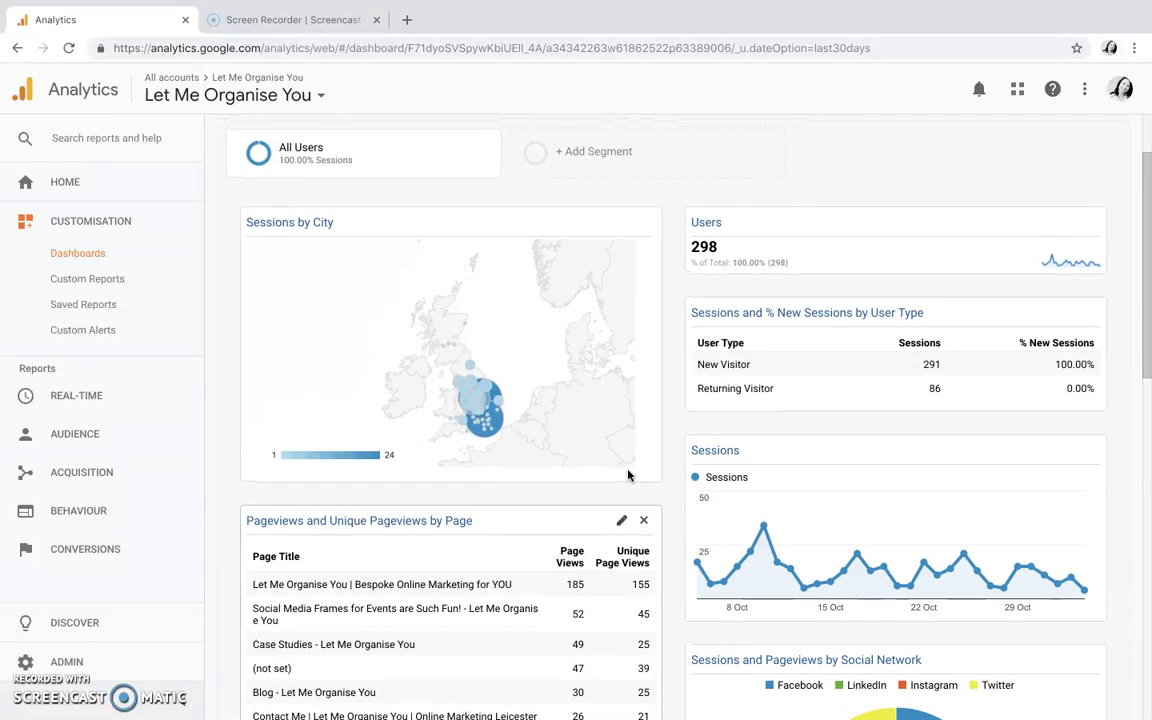
{"action": "scroll", "coordinate": [628, 475], "scroll_direction": "up", "scroll_amount": 1}
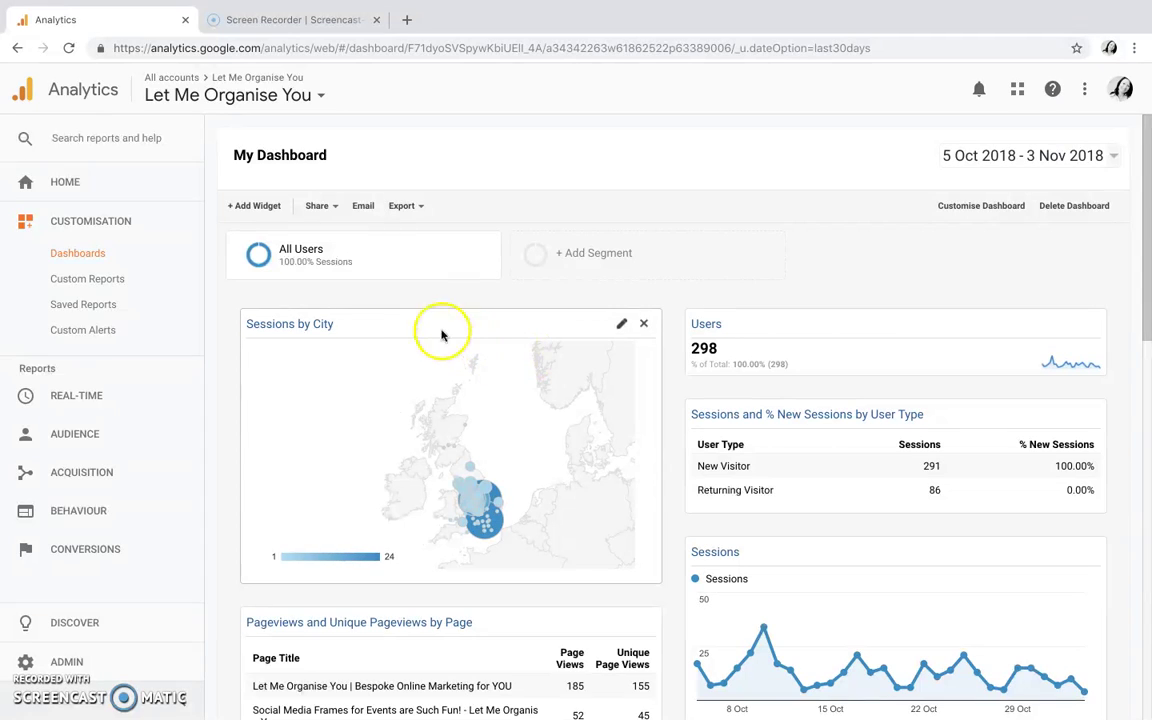
{"action": "mouse_move", "coordinate": [170, 680]}
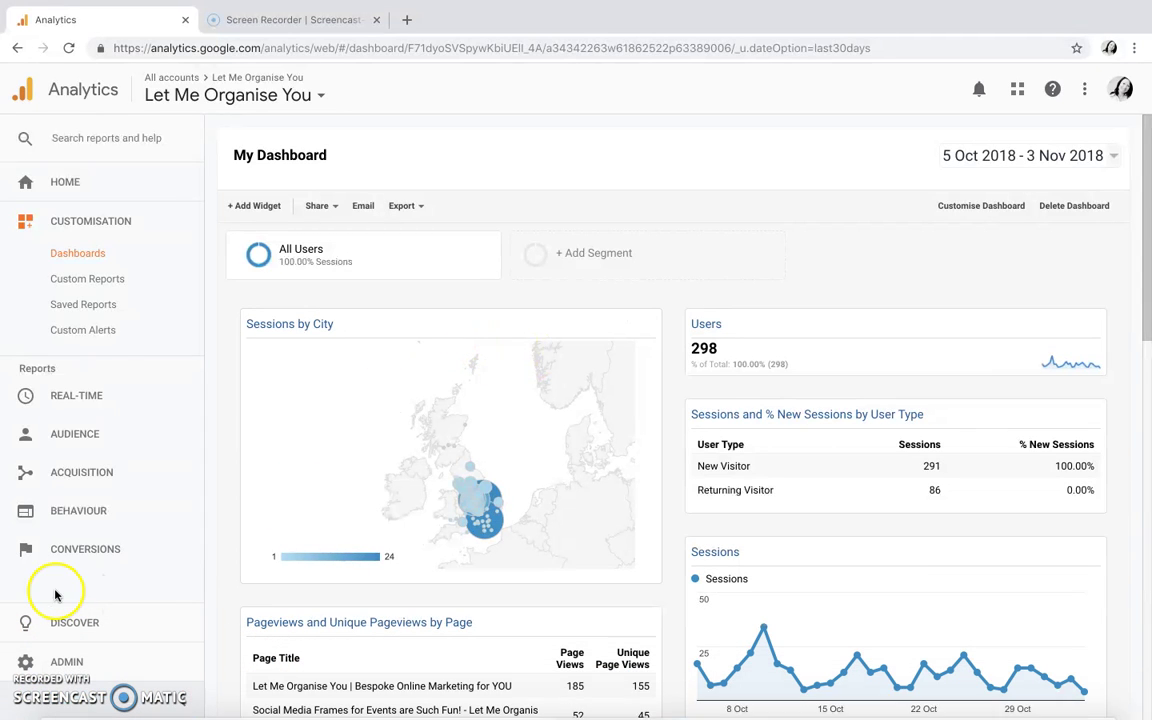
{"action": "left_click", "coordinate": [47, 27]}
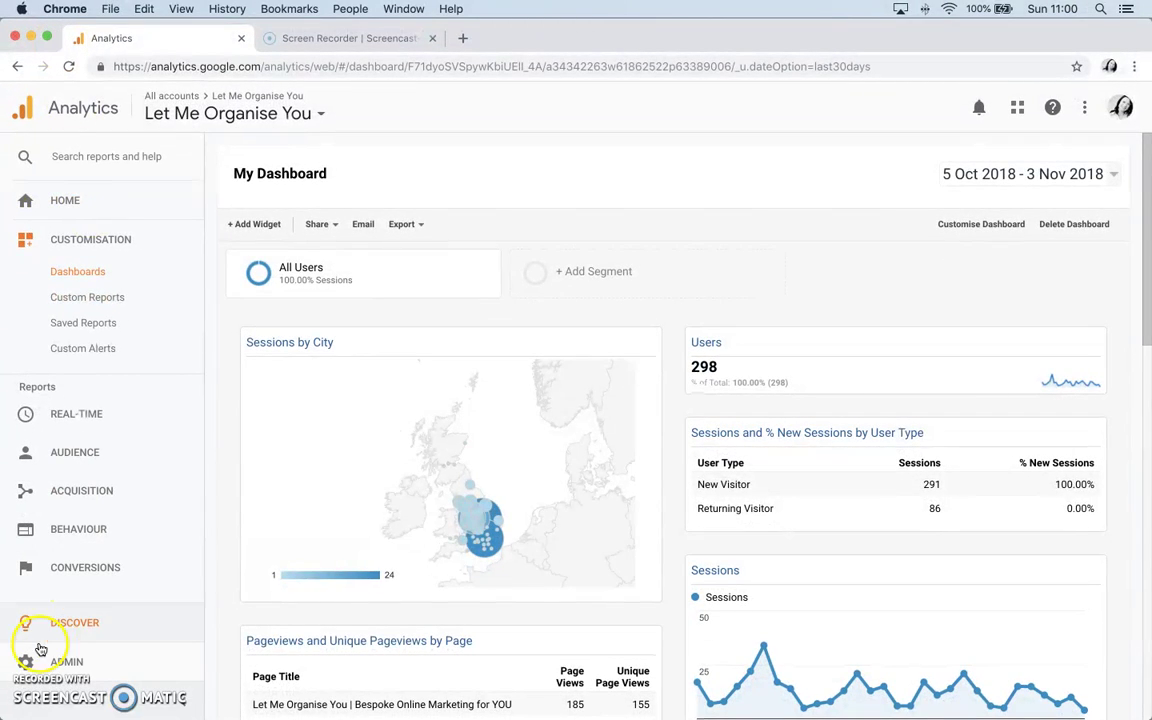